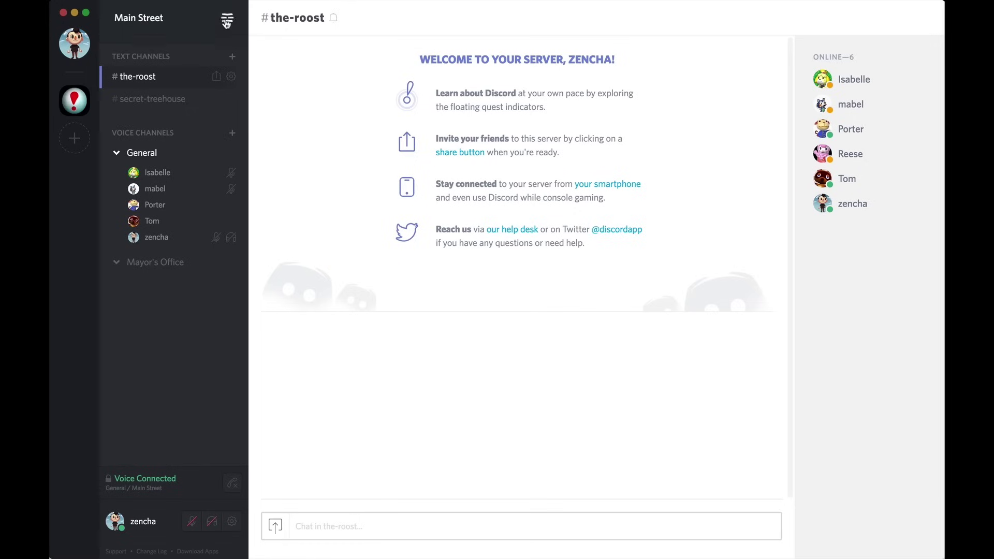
Create a new server role named Mini Boss in the Main Street server settings.
click(226, 21)
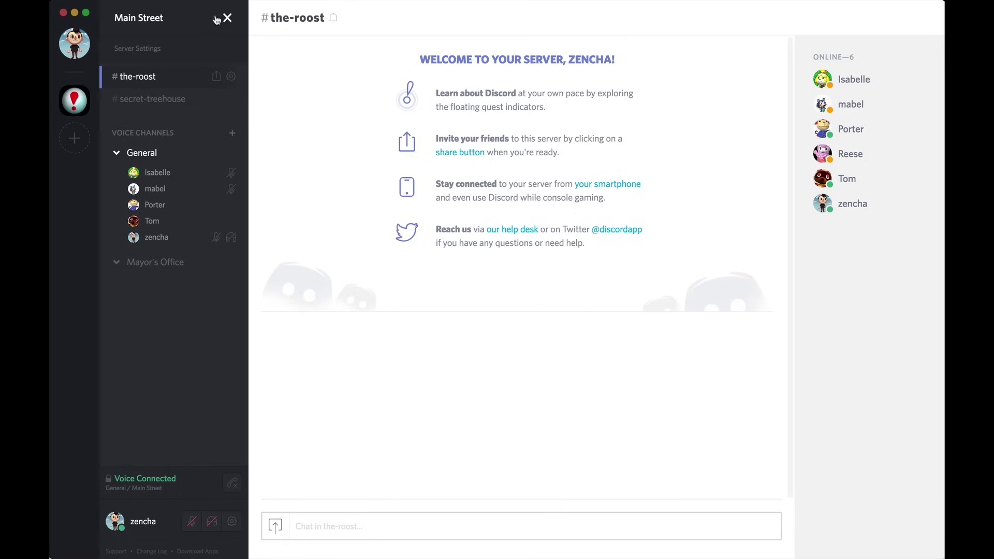
click(148, 48)
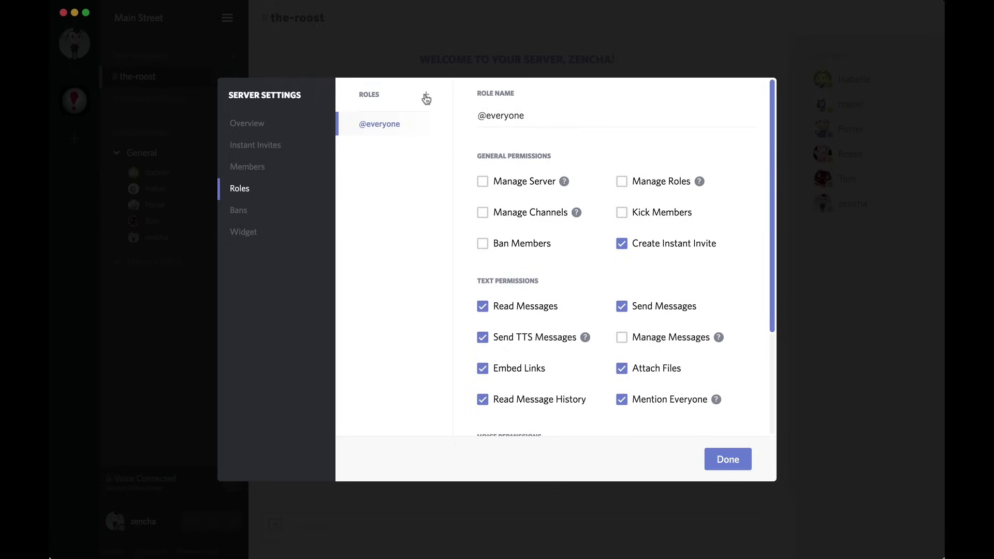
click(427, 97)
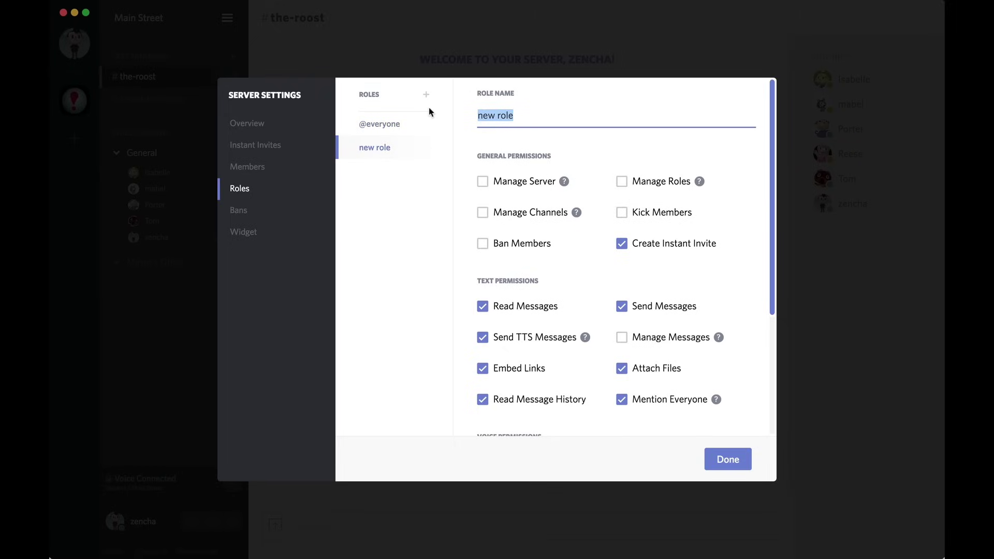
text(Mini Boss)
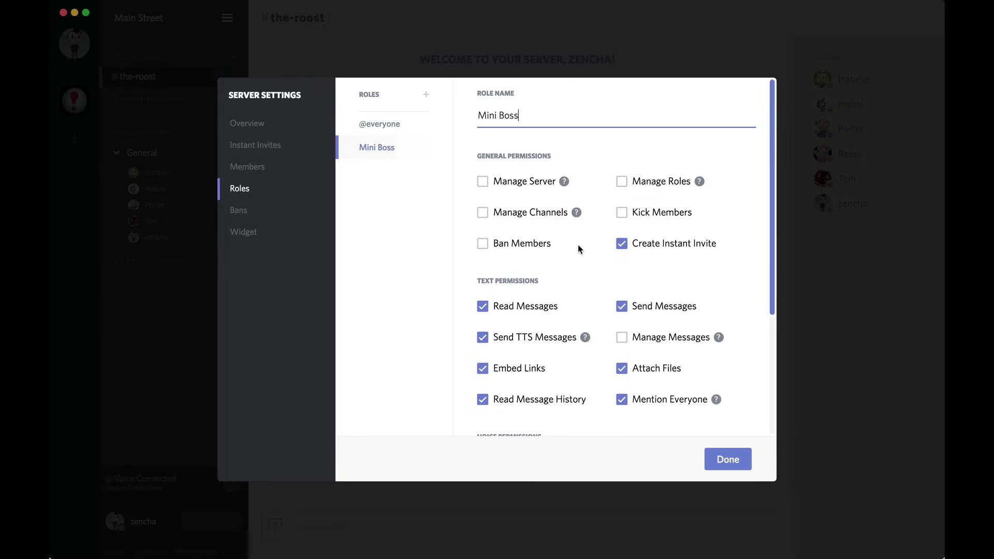
Grant the Mini Boss role the Ban Members, Kick Members, Manage Messages, Mute Members and Deafen Members permissions.
click(529, 244)
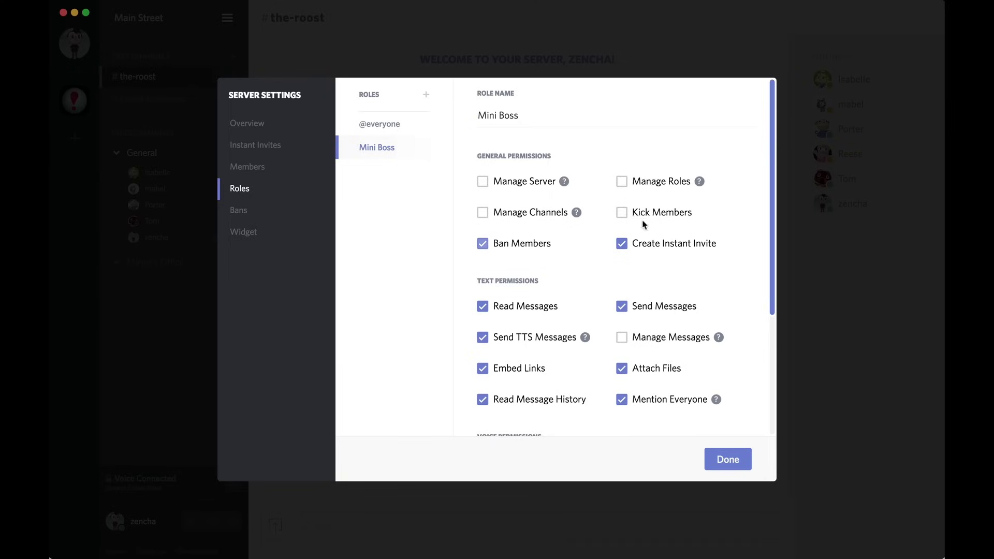
click(655, 220)
scroll(673, 266, down, 2)
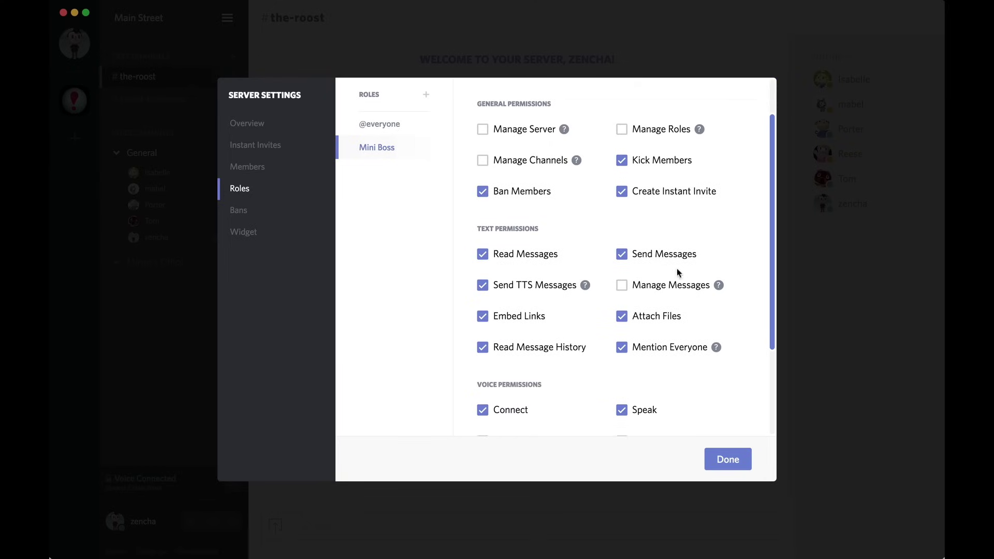
scroll(665, 299, down, 5)
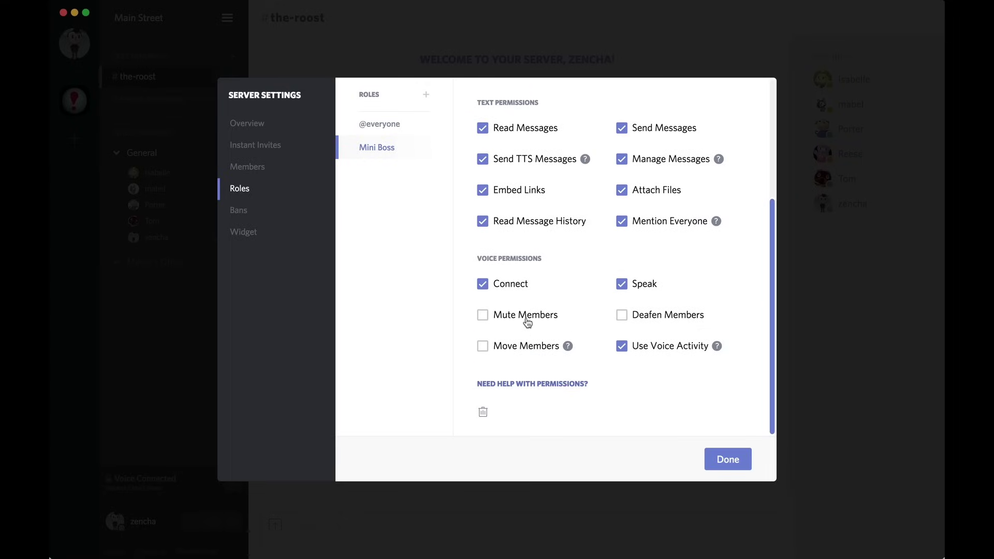
click(527, 318)
click(657, 317)
scroll(671, 267, up, 7)
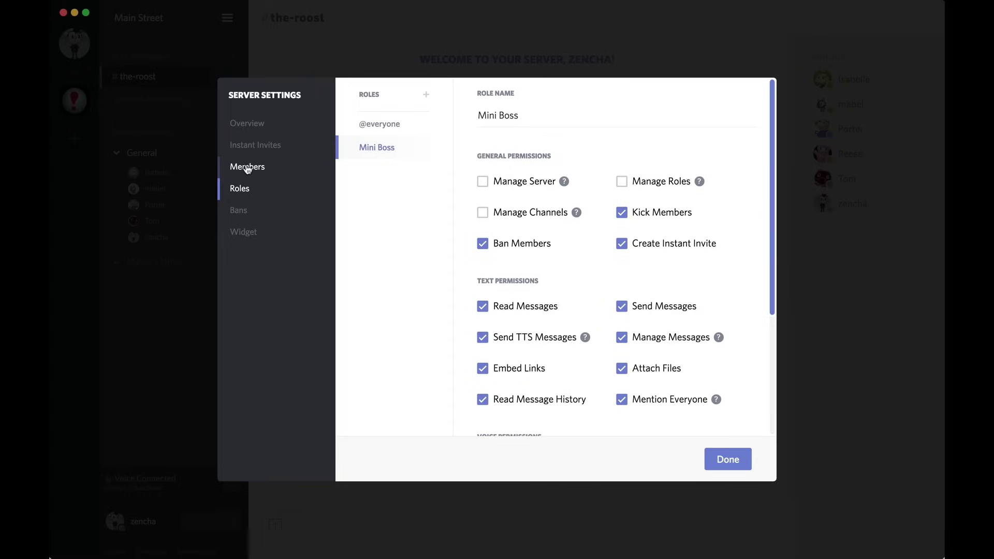
Find the third-listed server member by name and assign them the Mini Boss role.
click(249, 167)
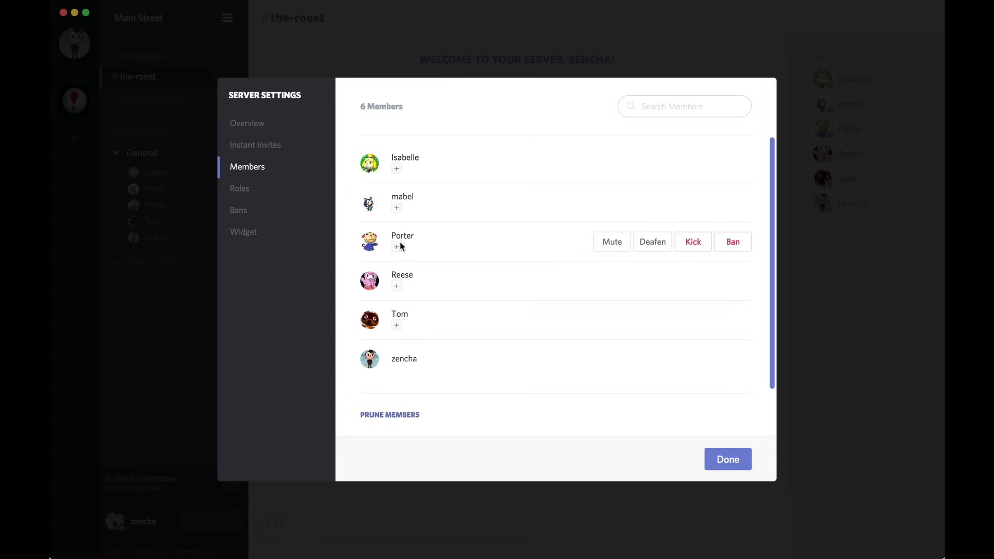
click(679, 105)
text(porter)
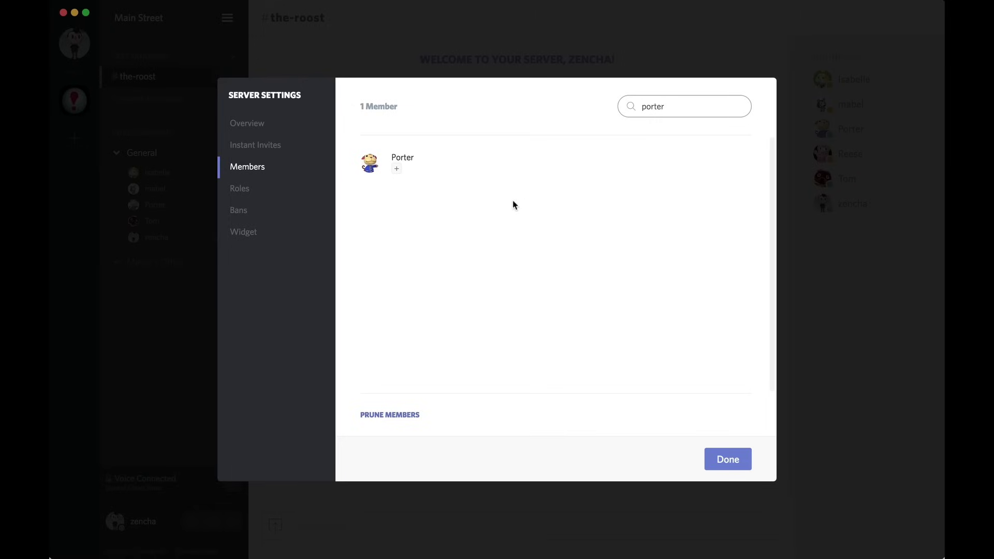
click(398, 170)
click(415, 231)
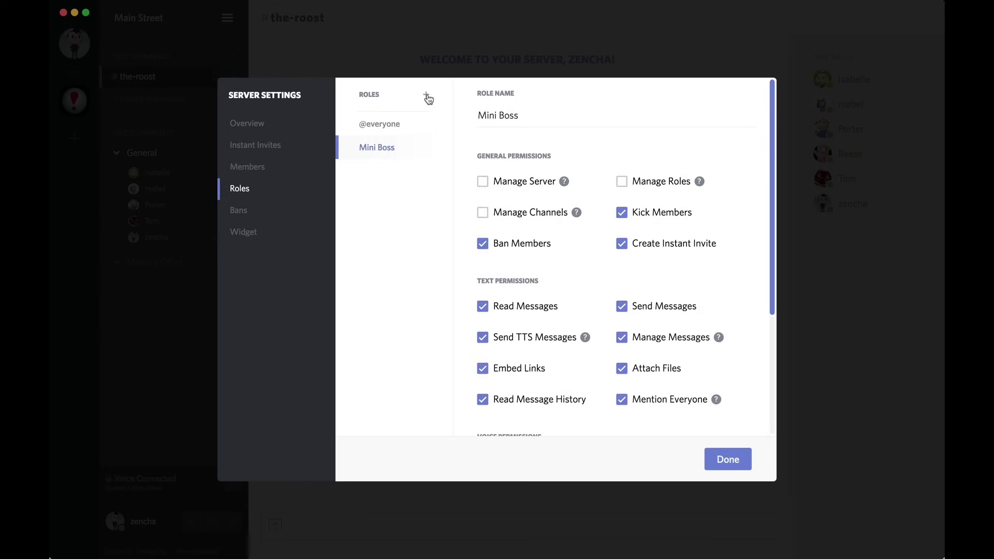
Create a Final Boss role with Ban Members, Kick Members, Manage Roles, Manage Channels, Manage Server and Manage Messages enabled.
click(425, 95)
text(Final Boss)
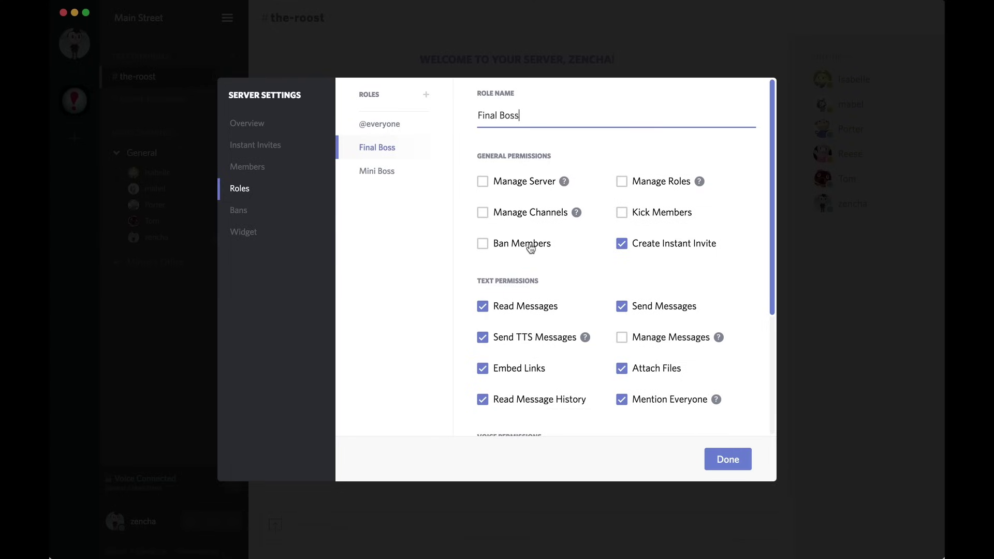
click(534, 244)
click(622, 213)
click(623, 182)
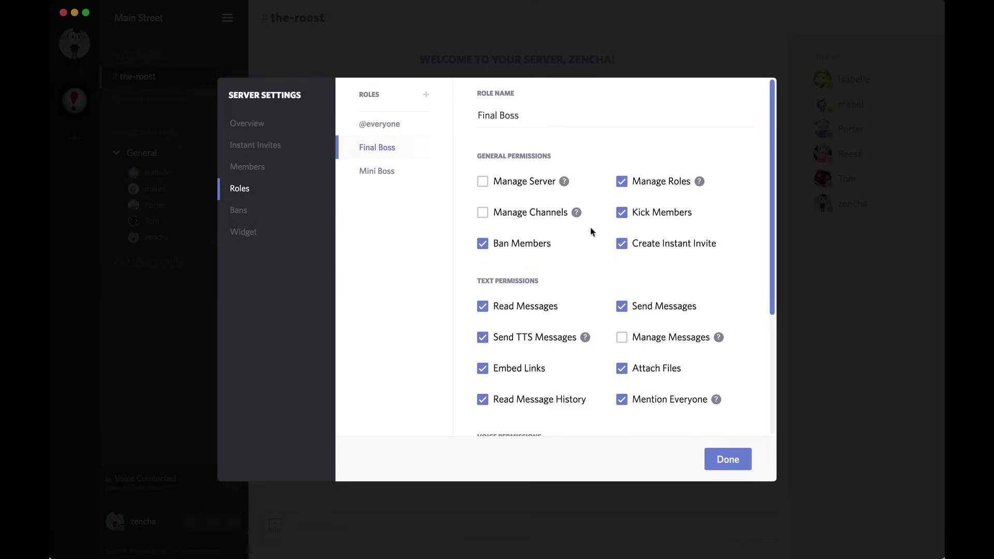
click(538, 217)
click(519, 186)
click(621, 338)
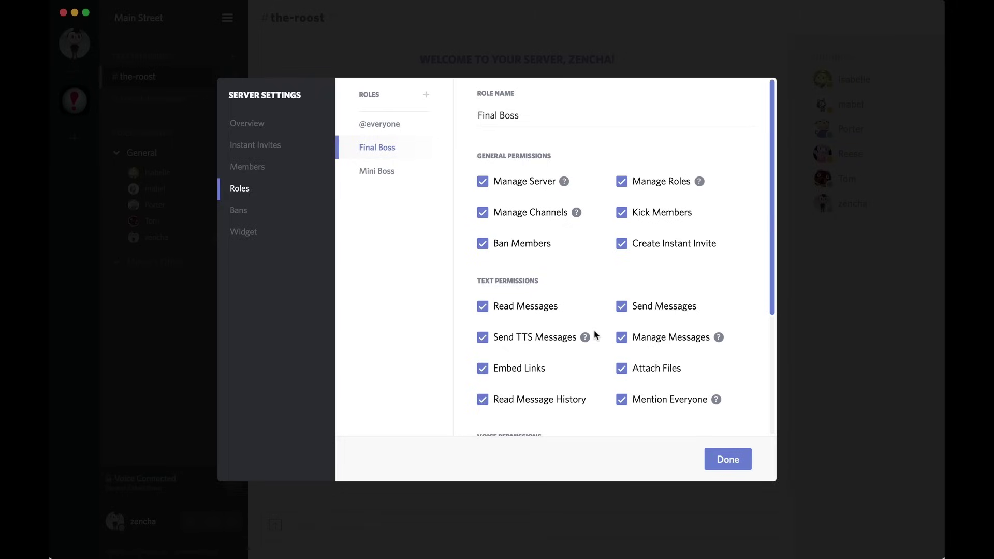
Enable the Mute Members, Deafen Members and Move Members voice permissions for the Final Boss role.
scroll(595, 336, down, 3)
click(543, 331)
click(621, 332)
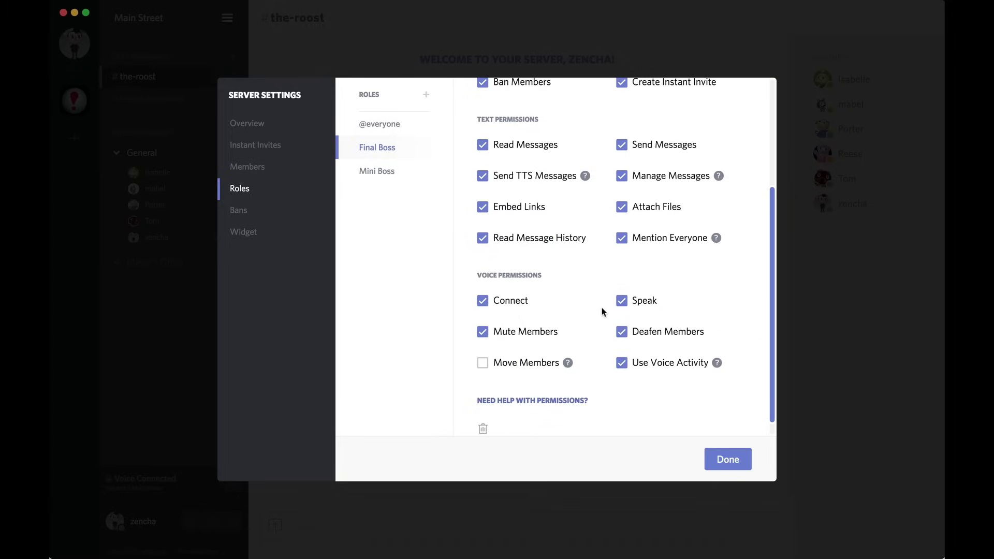
scroll(602, 311, down, 1)
click(517, 348)
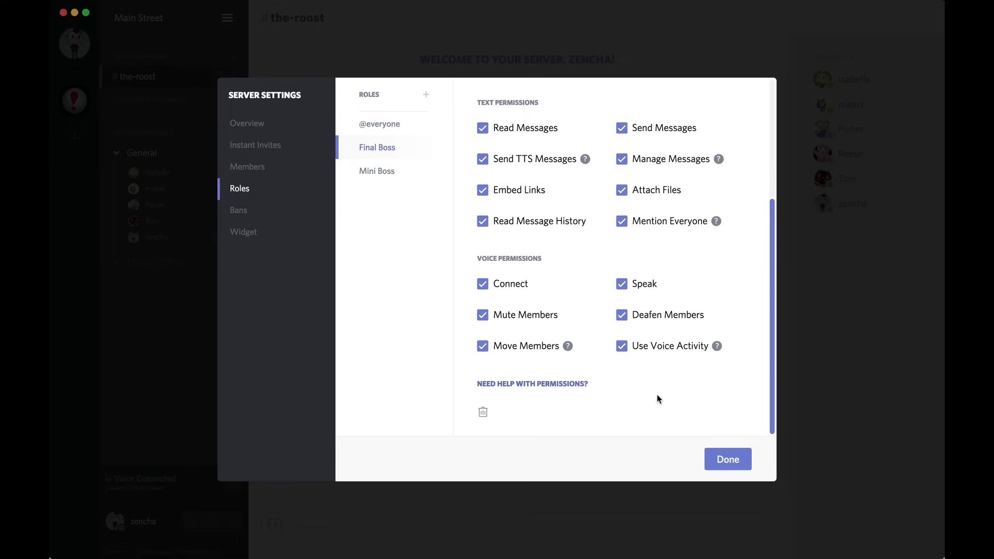
scroll(611, 243, up, 4)
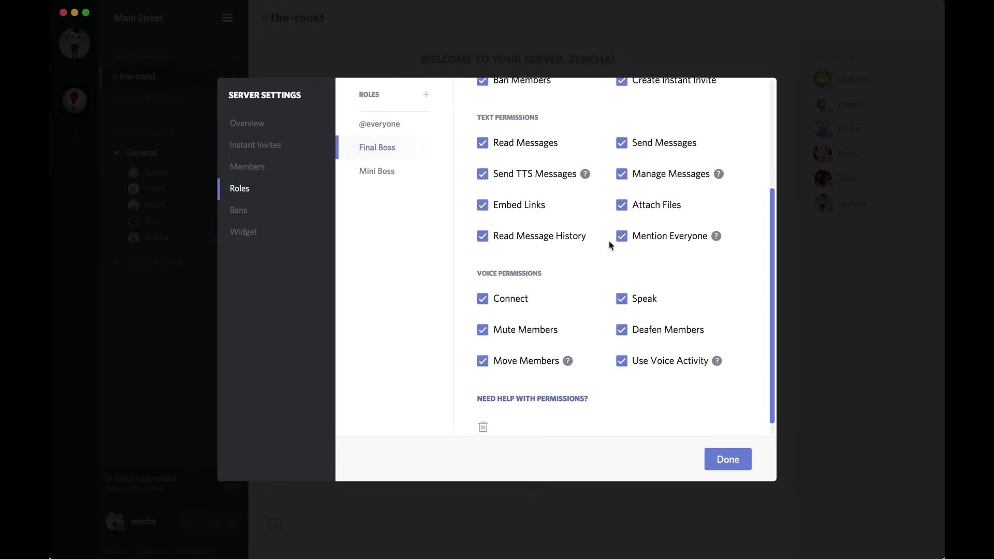
Assign the Final Boss role to the first member in the server's member list and close the server settings.
click(264, 172)
click(400, 170)
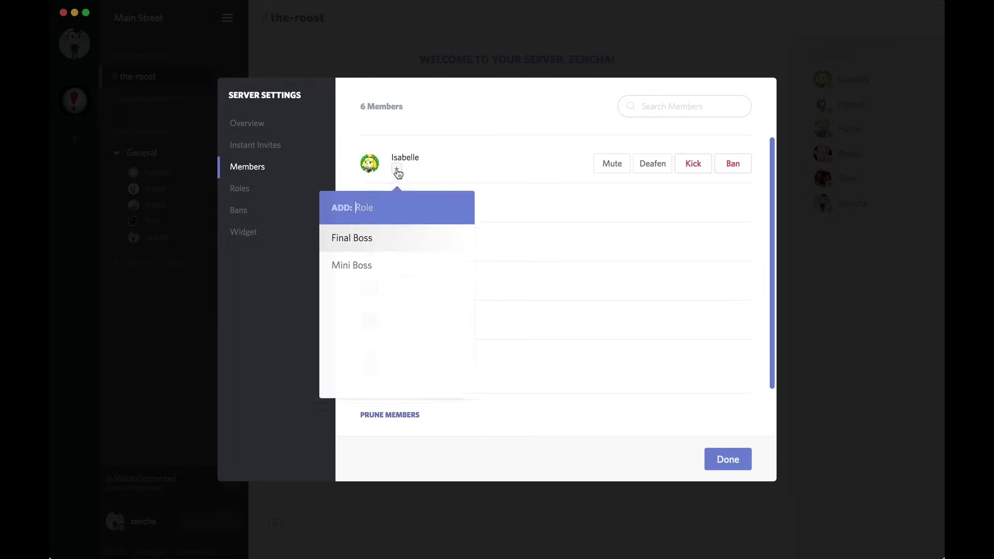
click(393, 228)
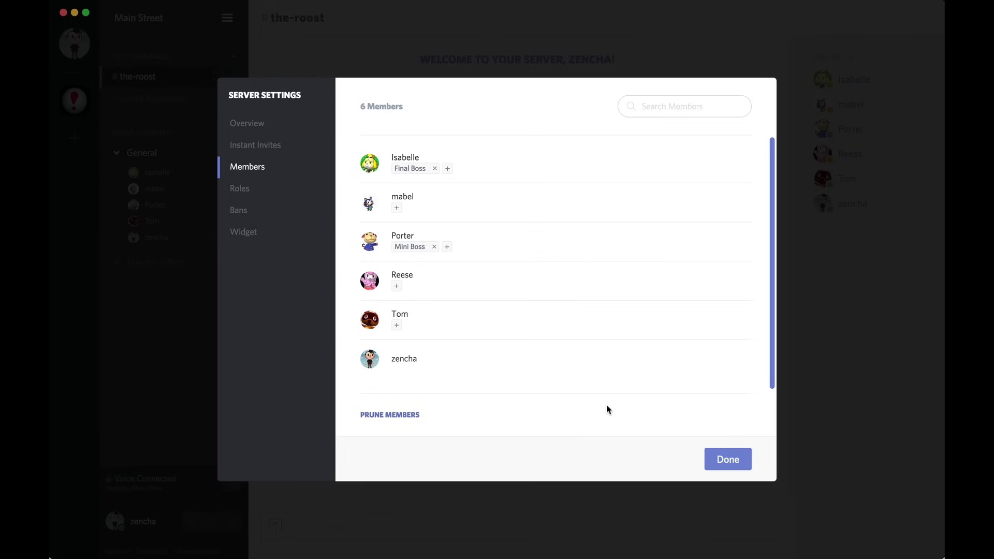
click(728, 459)
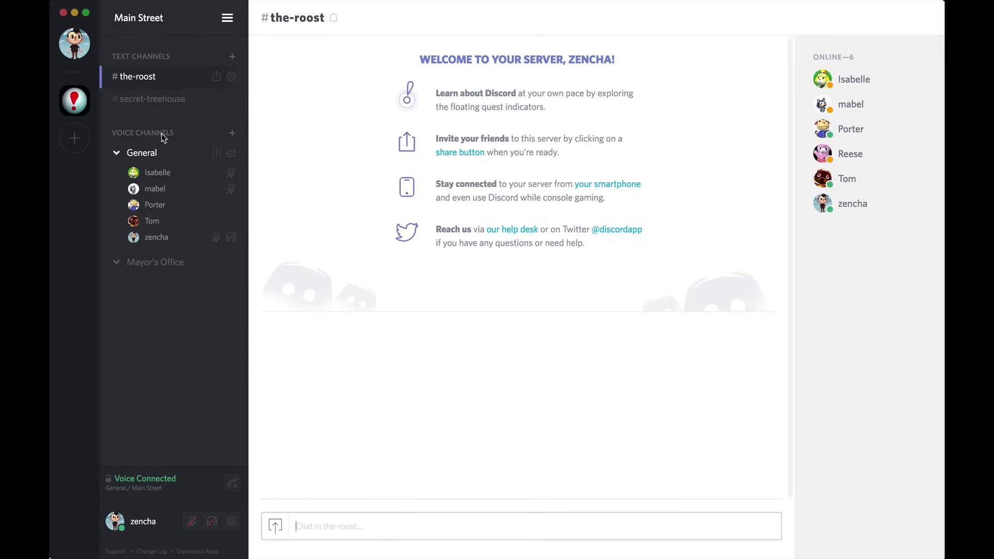
click(142, 101)
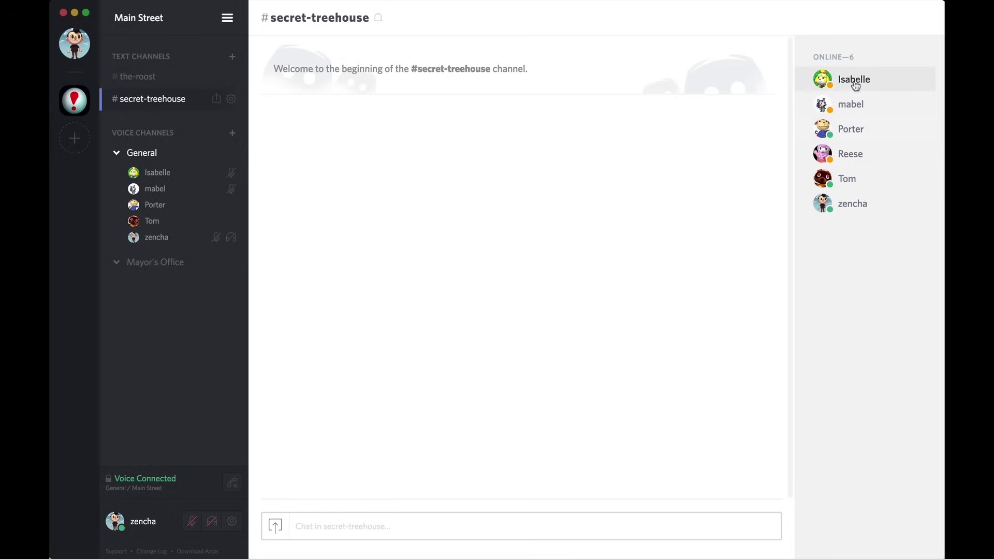
click(229, 101)
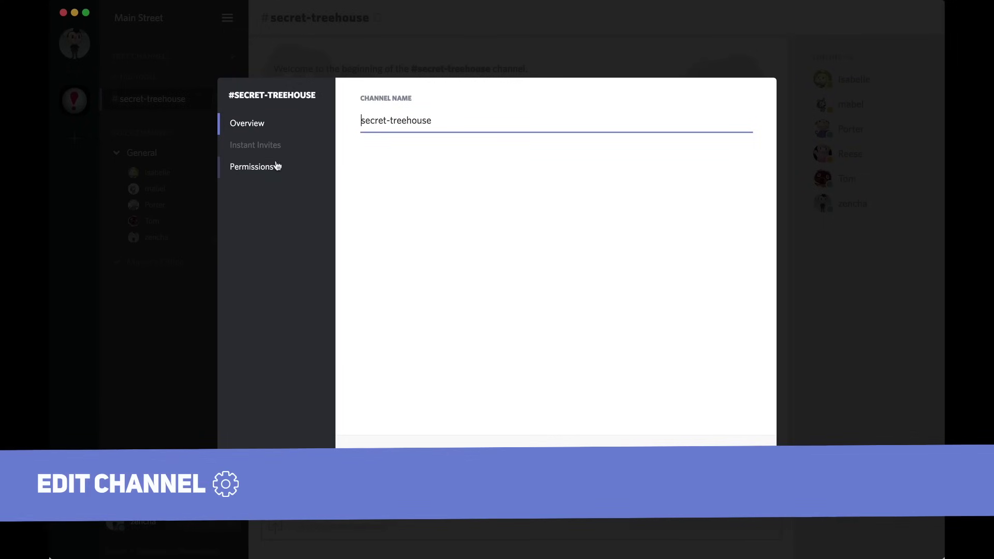
click(263, 173)
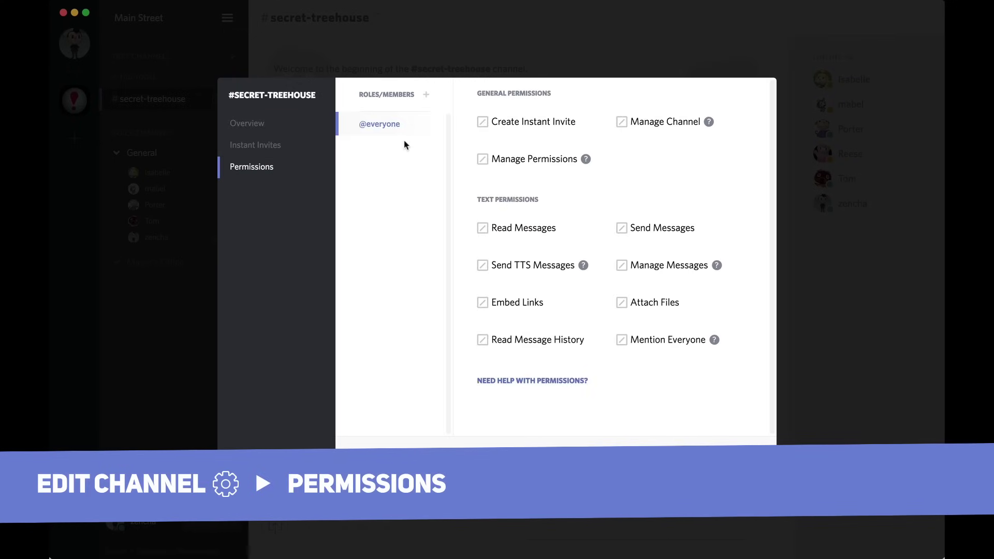
click(509, 231)
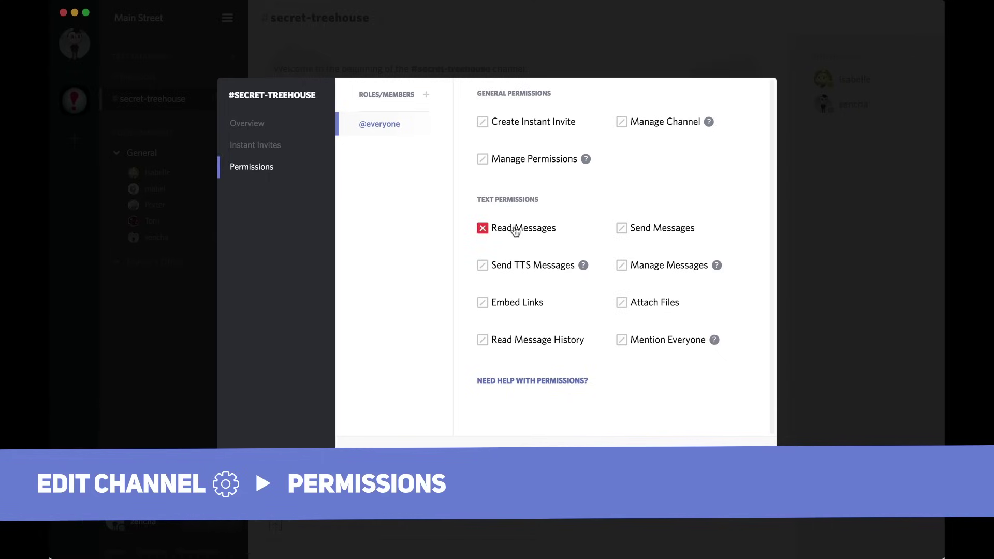
click(510, 124)
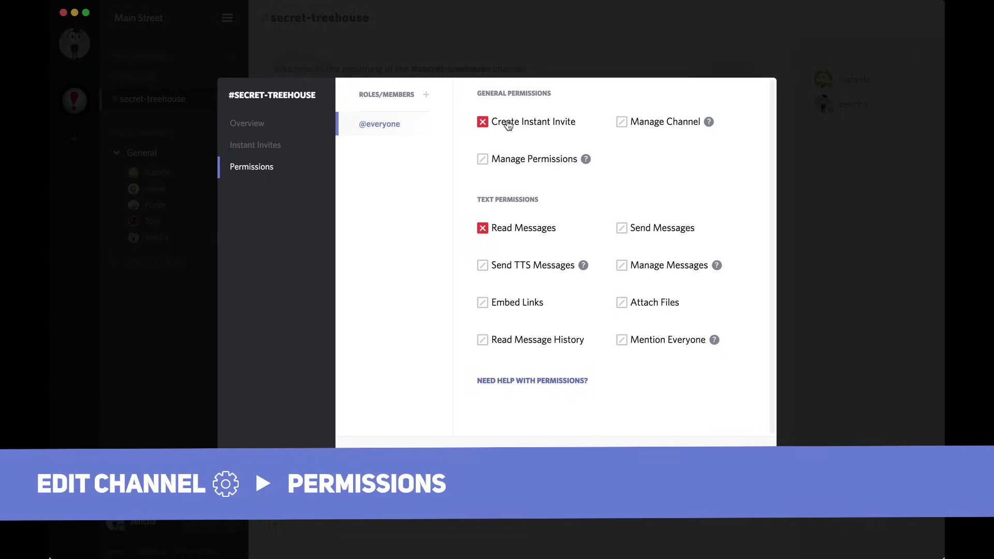
click(738, 456)
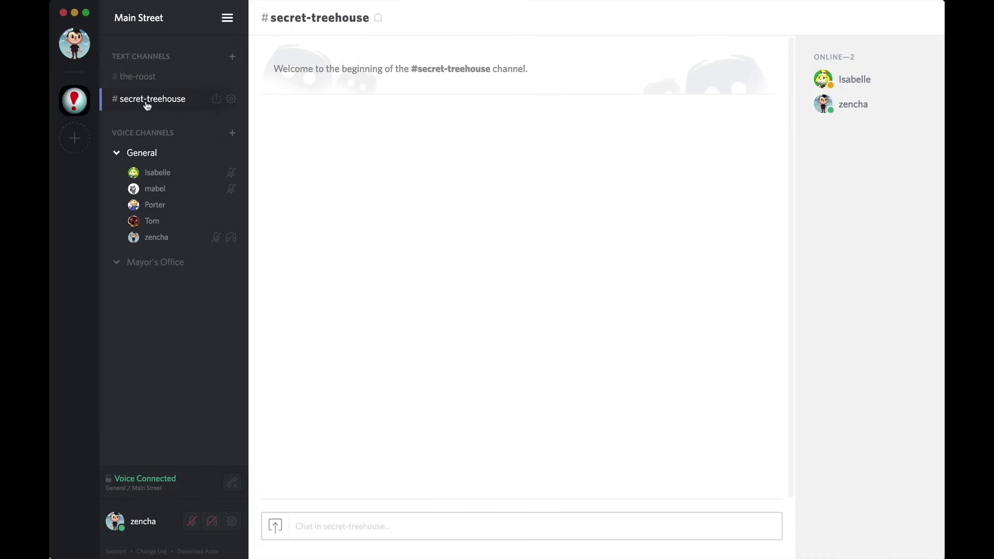
View #the-roost, return to #secret-treehouse and open that channel's permission settings.
click(155, 82)
click(153, 101)
click(231, 100)
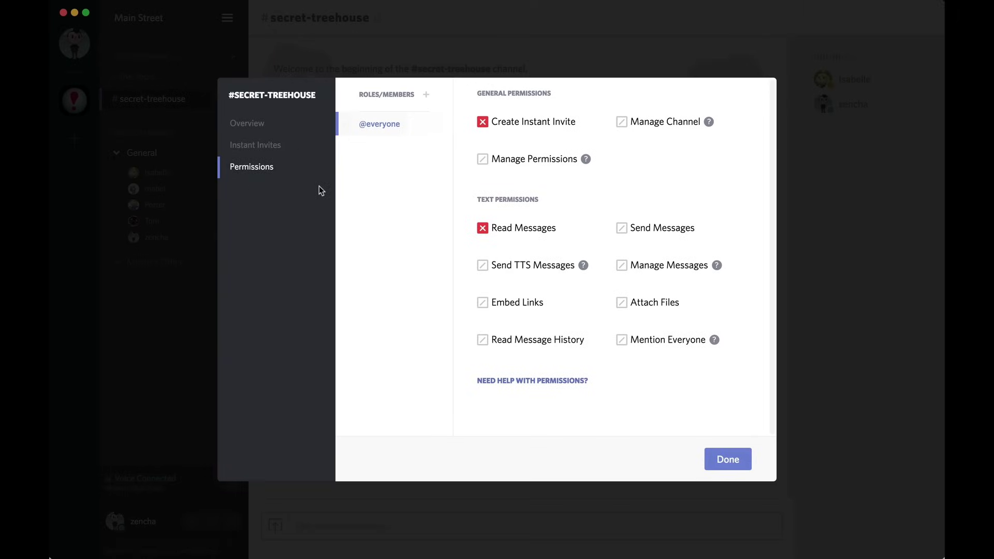
Try to add the Mini Boss role to the #secret-treehouse permissions and allow it Read Messages.
click(426, 95)
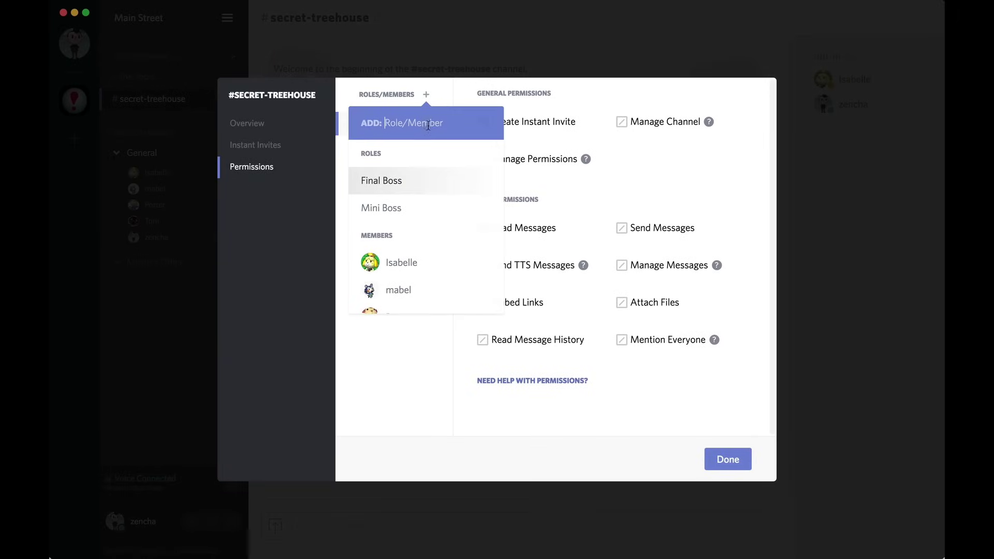
click(412, 213)
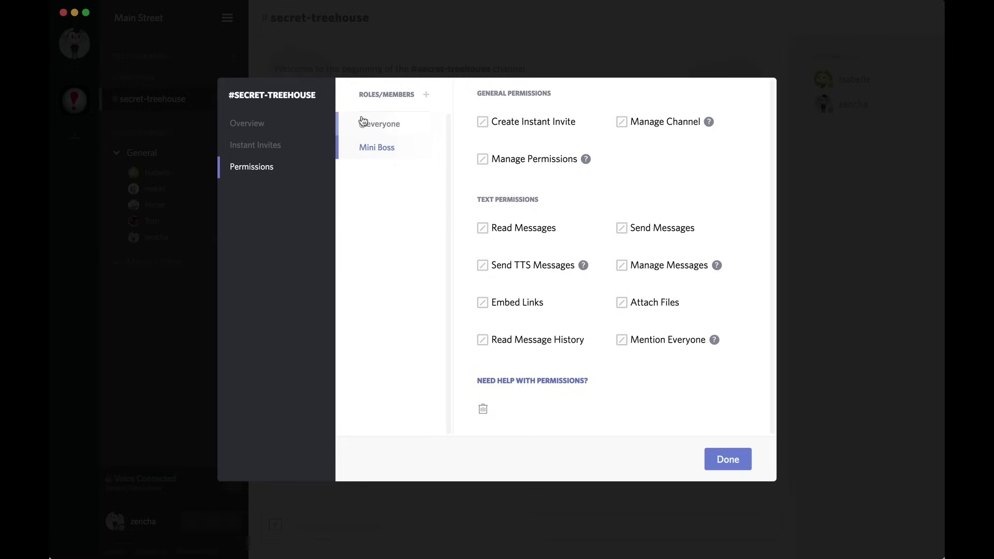
click(482, 228)
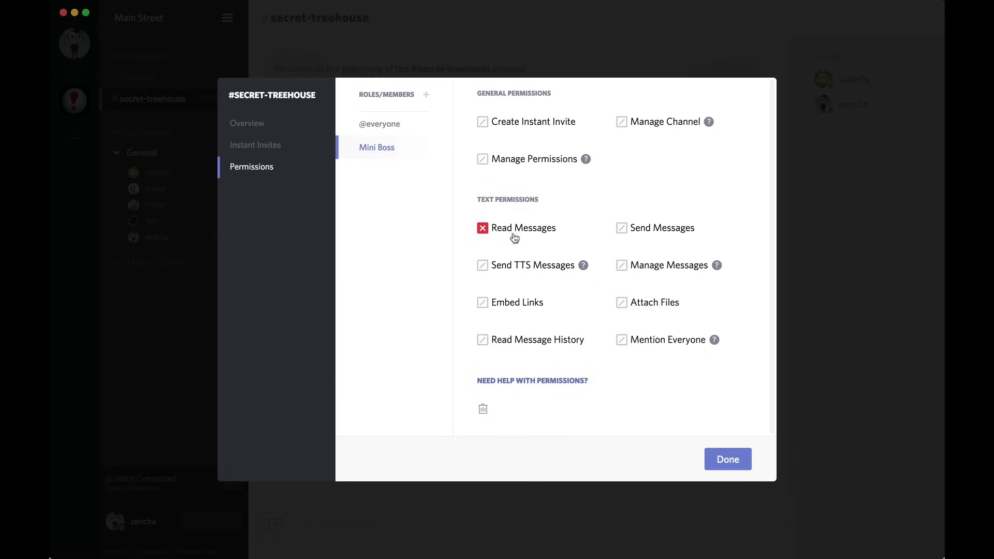
click(482, 229)
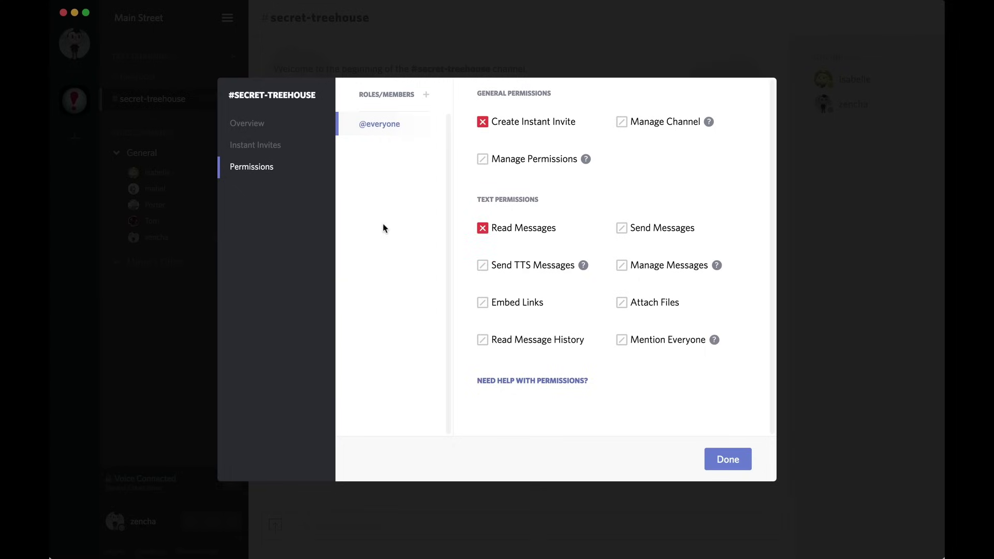
Add the member holding the Mini Boss role to the #secret-treehouse permissions, allowing Read Messages and Create Instant Invite.
click(425, 94)
scroll(446, 171, down, 3)
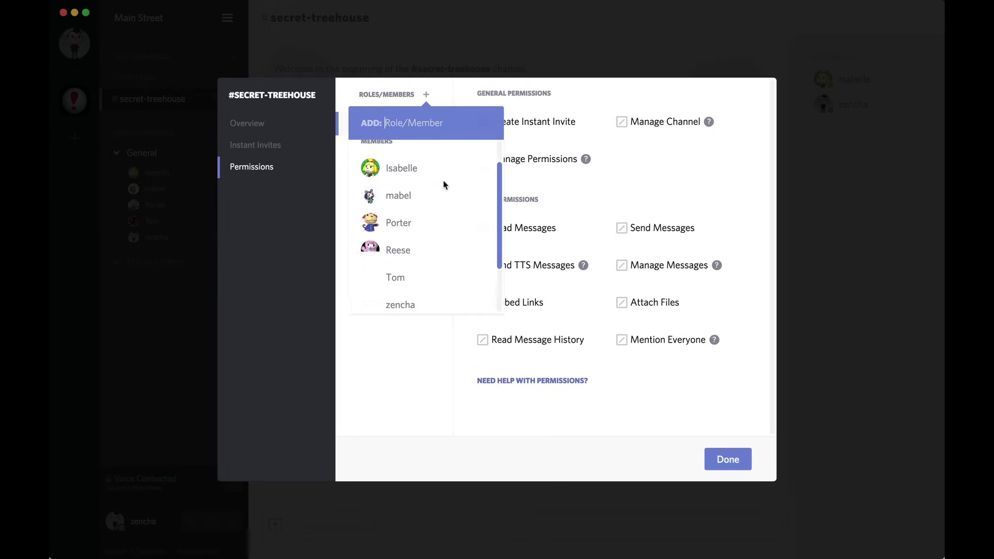
text(por)
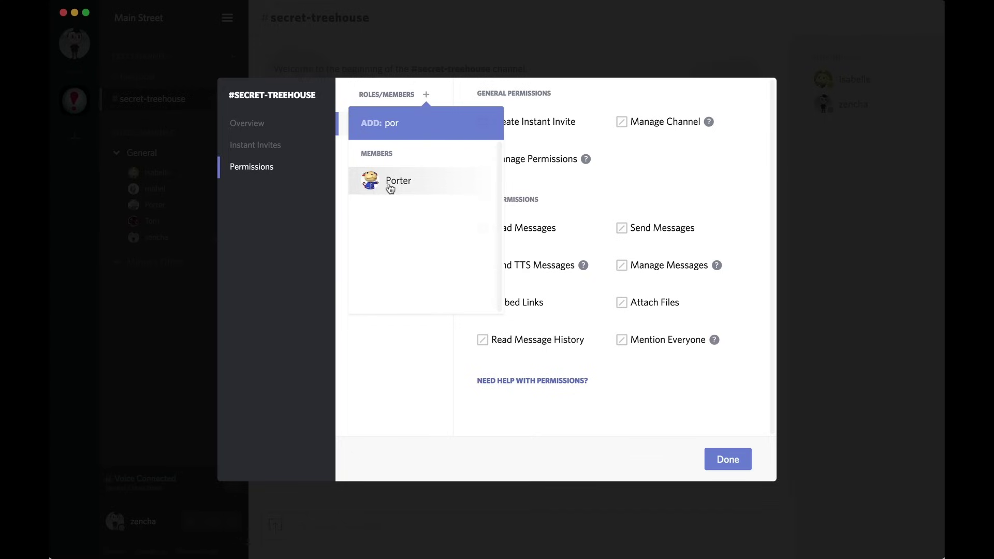
click(386, 187)
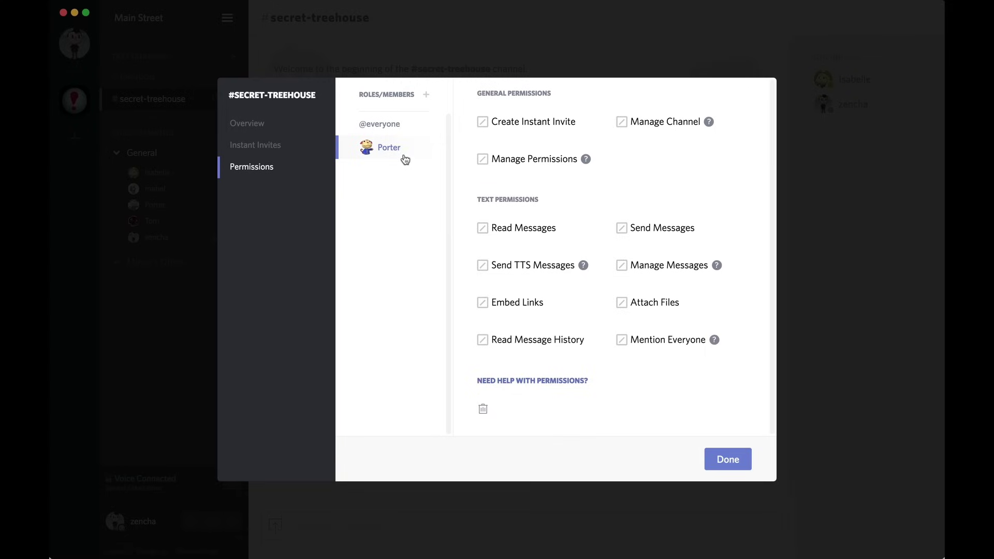
click(508, 230)
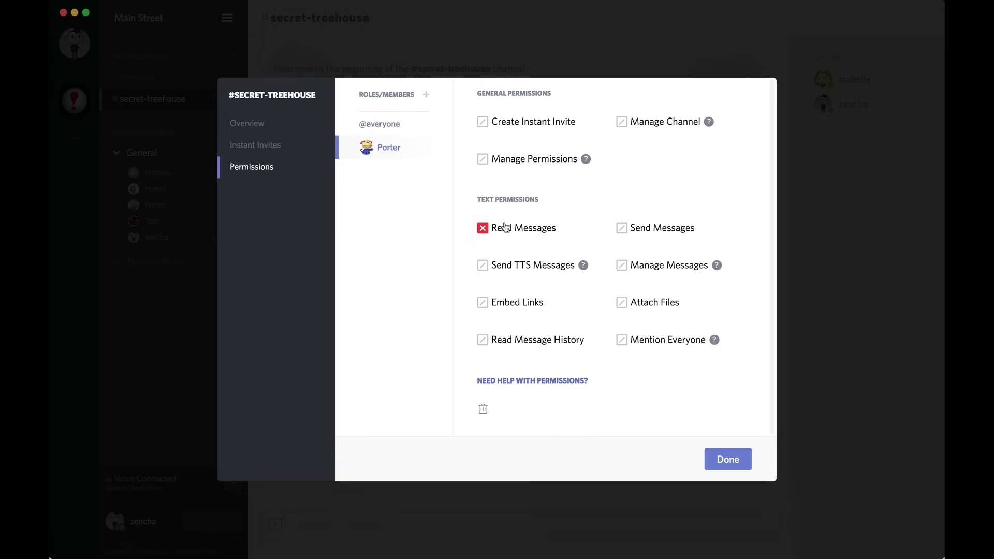
click(508, 230)
click(501, 124)
click(502, 124)
click(729, 461)
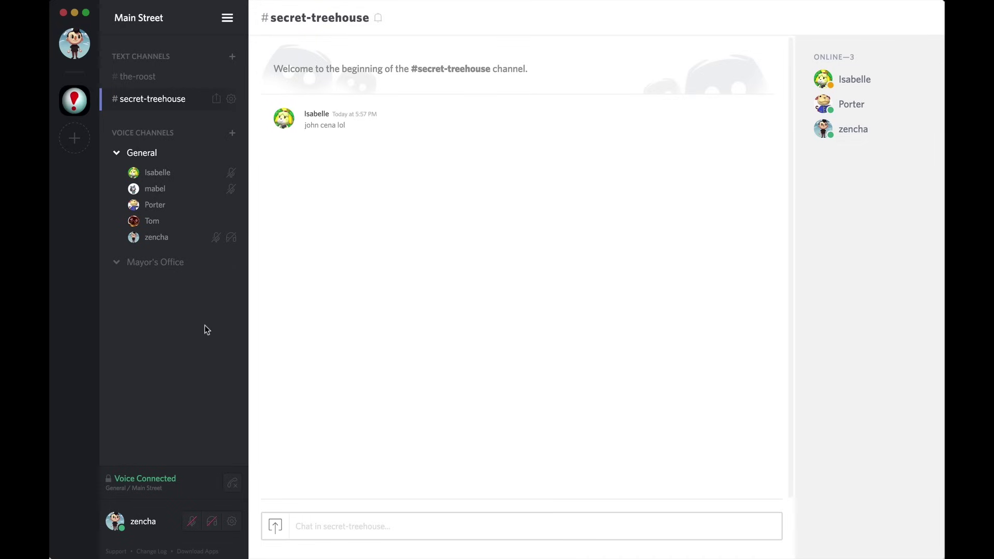
Join the Mayor's Office voice channel and open its permission settings.
click(153, 265)
click(231, 247)
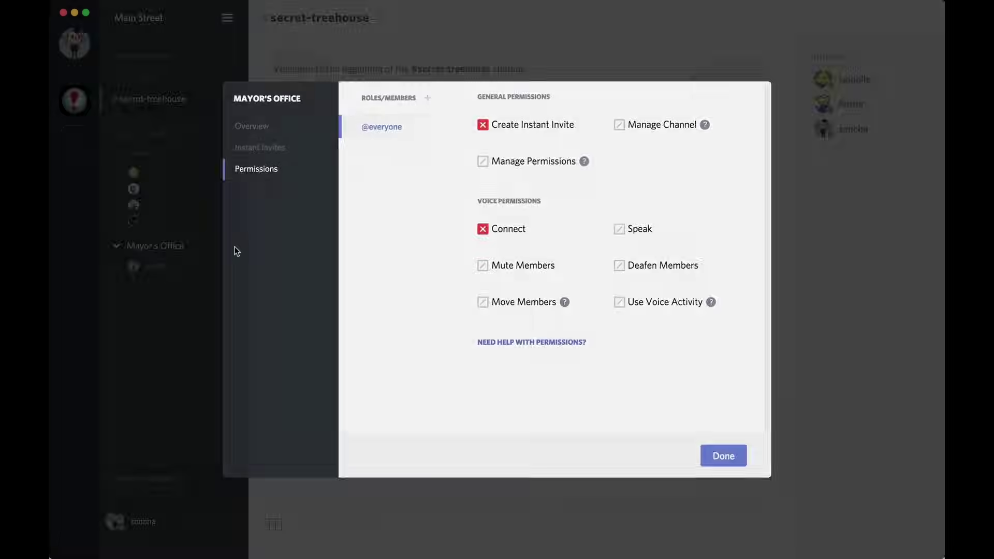